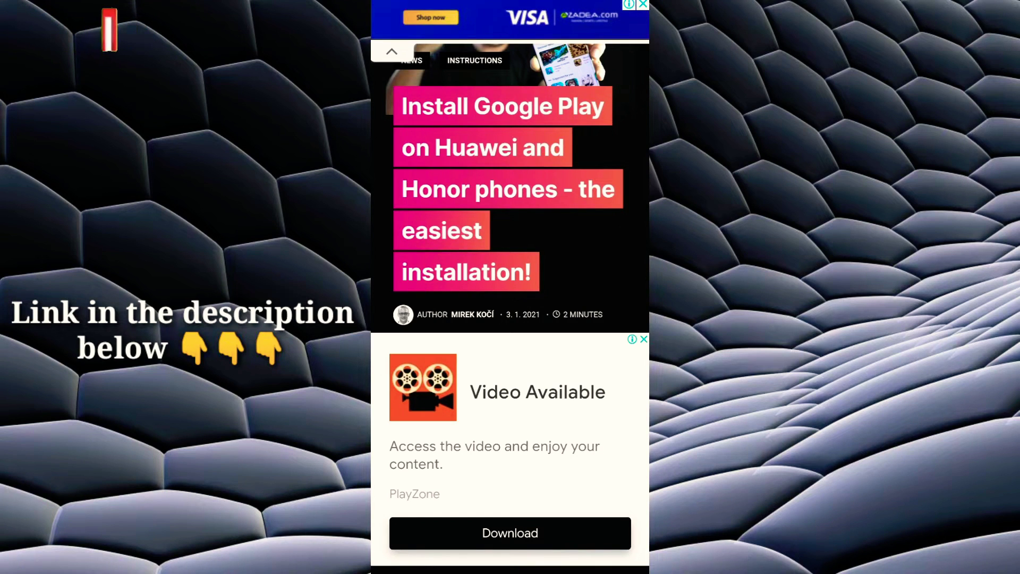
scroll(510, 318, down, 5)
scroll(510, 320, down, 5)
scroll(511, 320, down, 5)
scroll(511, 320, down, 5)
scroll(510, 319, down, 5)
scroll(510, 318, down, 4)
scroll(510, 319, down, 2)
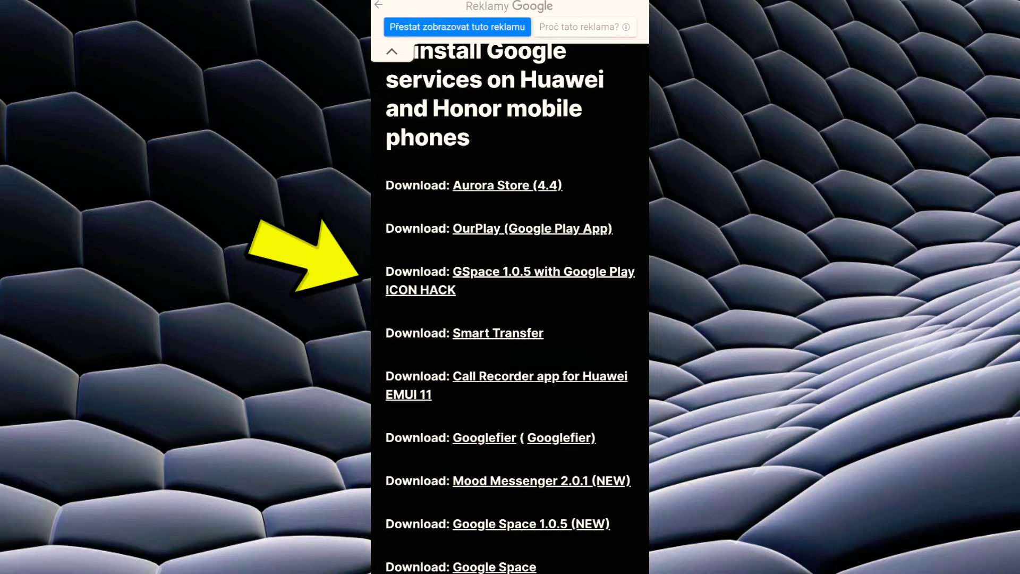
Download GSPACE ICON FONETECH.zip (7.63 MB) from MediaFire's GSpace 1.0.5 link and confirm it finished
click(558, 281)
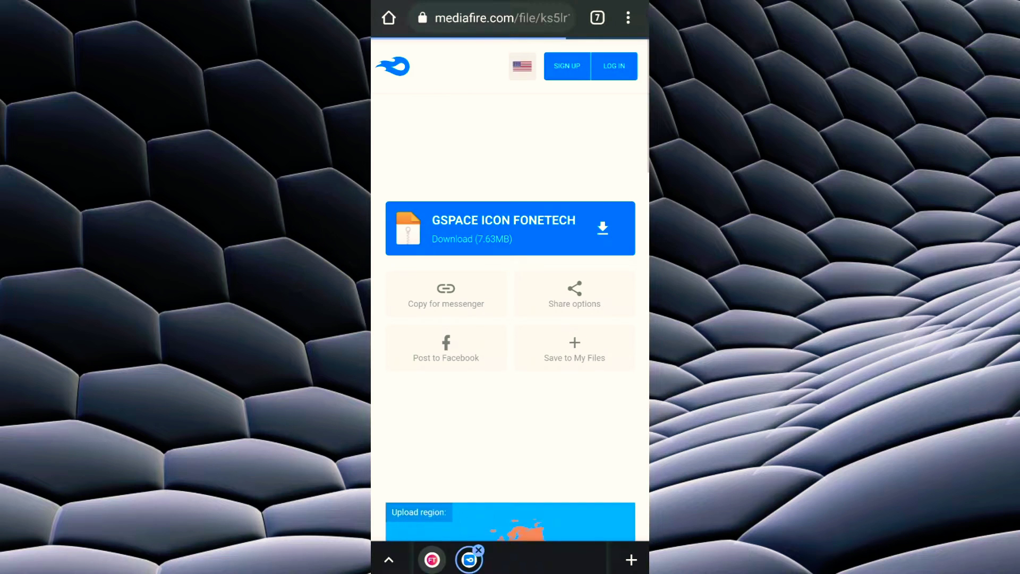
click(510, 229)
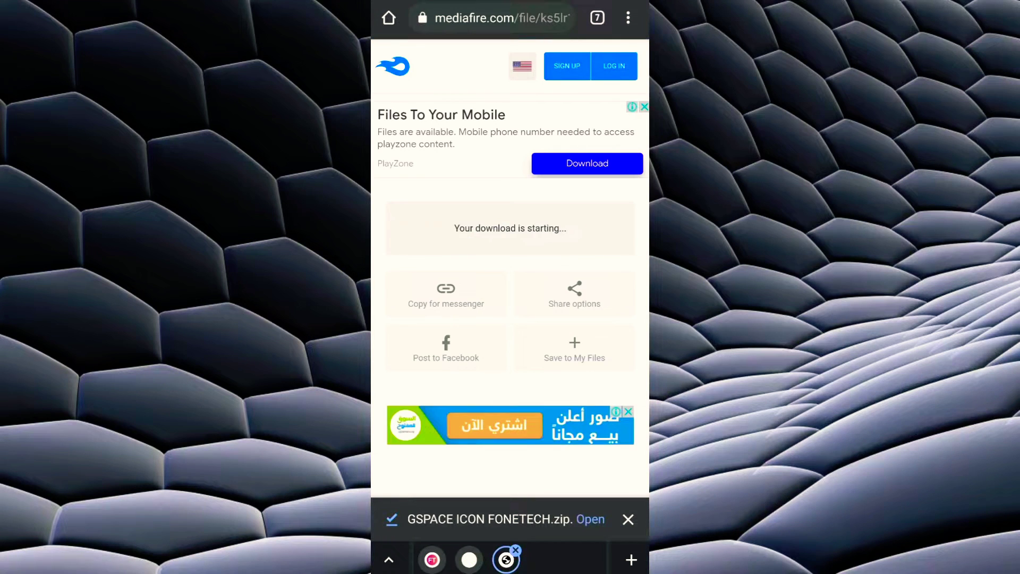
drag(510, 4, 510, 318)
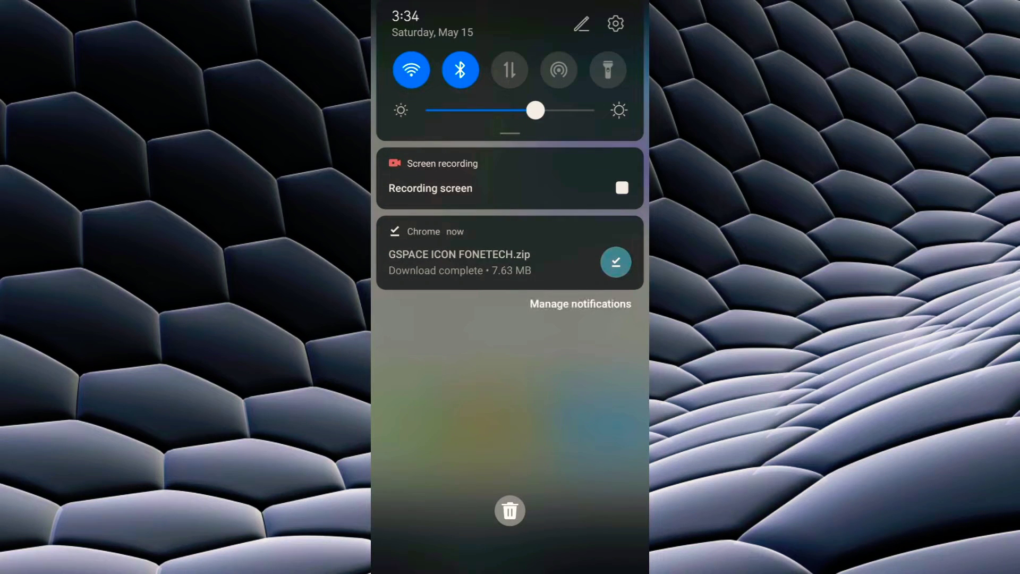
Open the Download folder in Files
key(Escape)
click(456, 335)
click(581, 308)
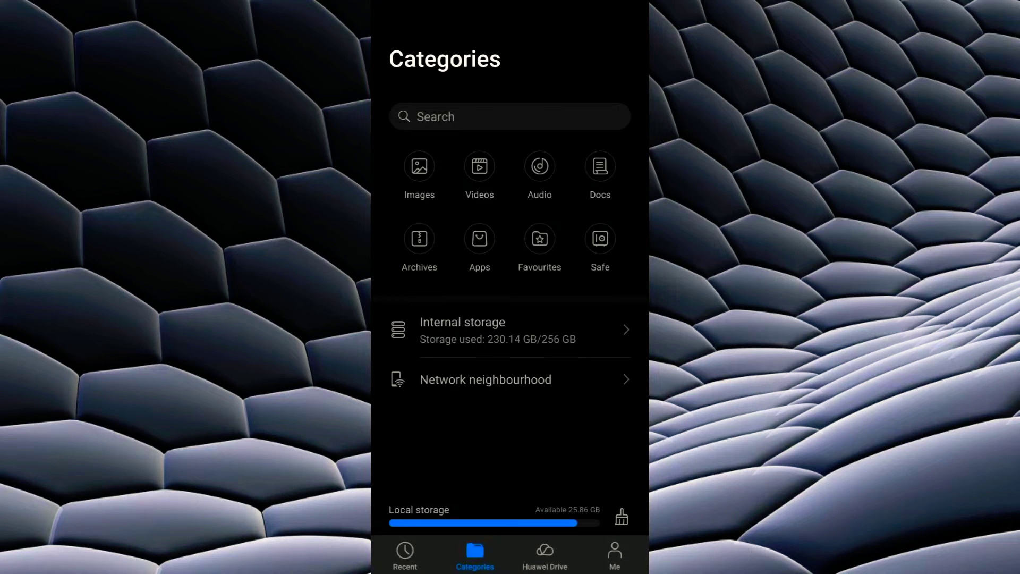
click(573, 337)
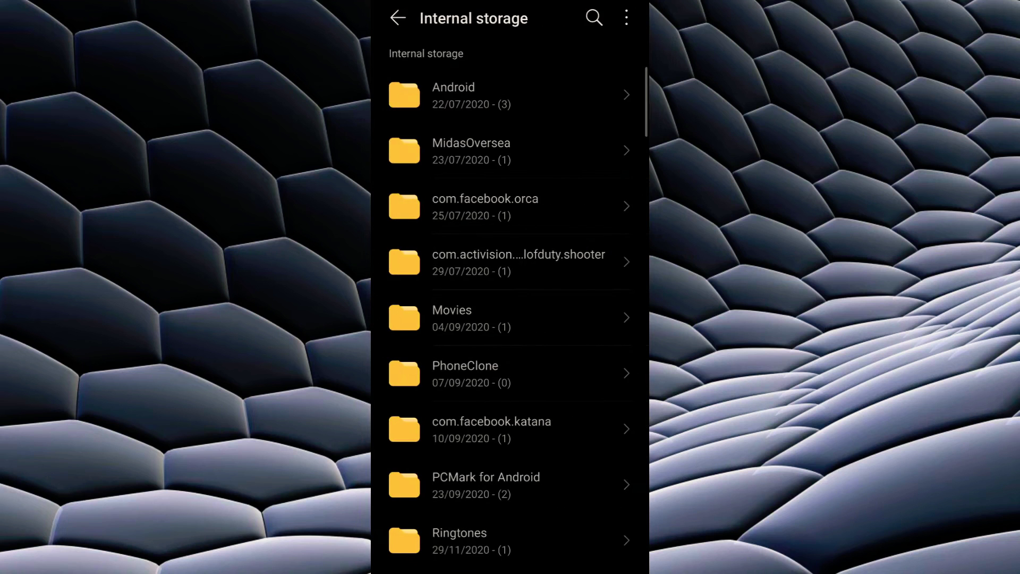
click(594, 18)
text(download)
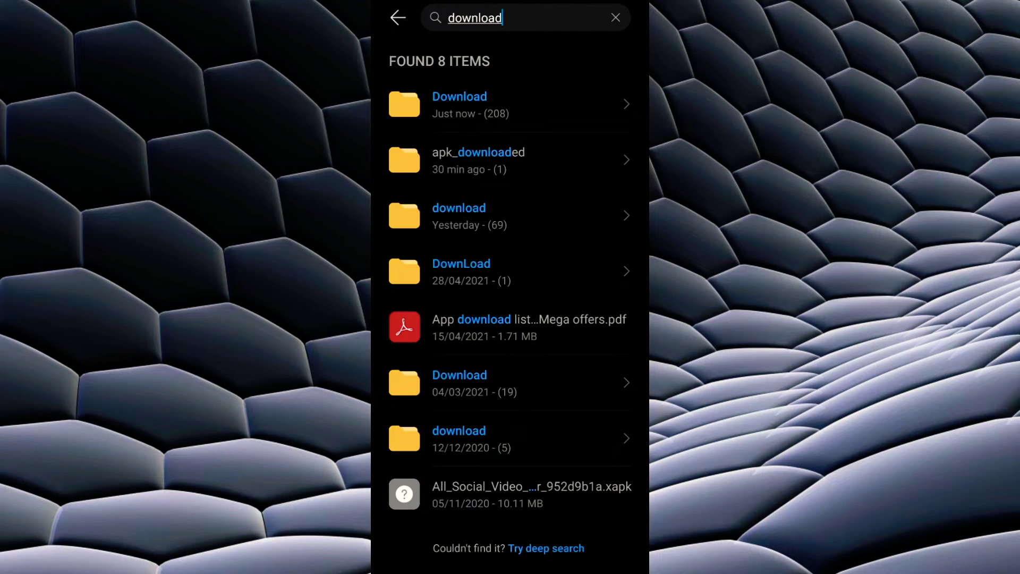
click(510, 104)
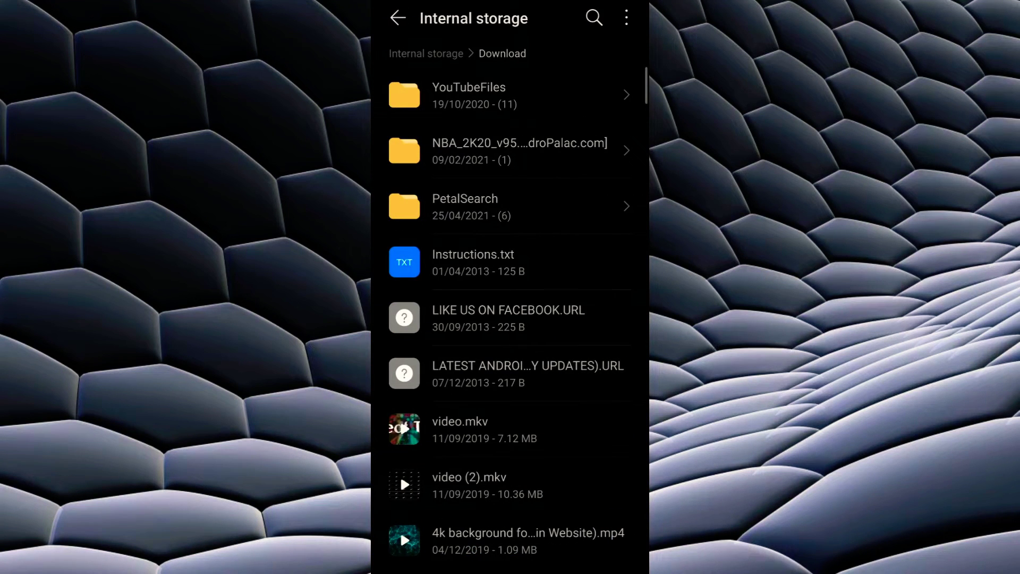
scroll(510, 319, down, 10)
scroll(511, 319, down, 10)
scroll(511, 319, down, 10)
scroll(511, 319, down, 10)
scroll(510, 319, down, 10)
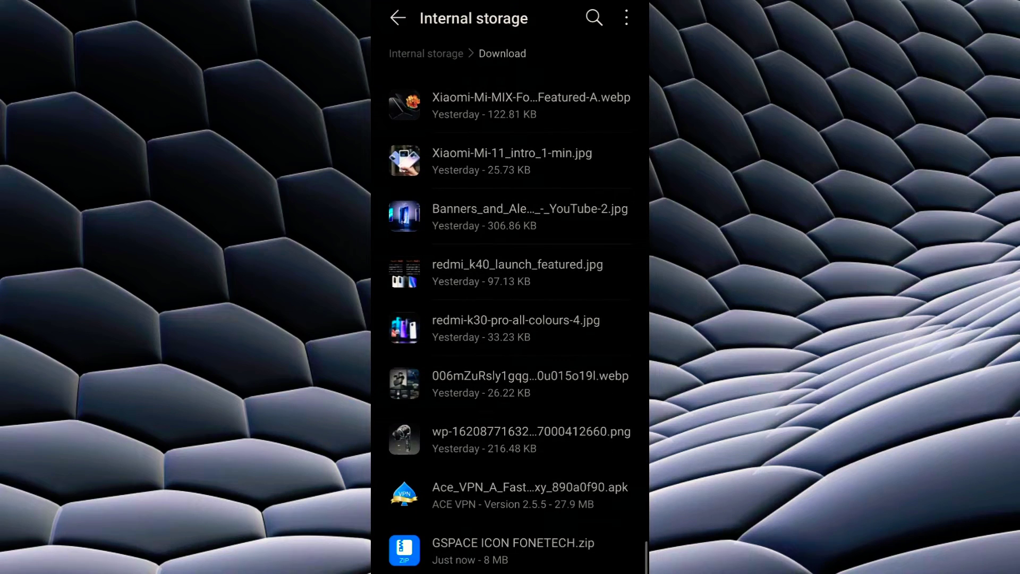
Extract GSPACE ICON FONETECH.zip into the Download folder
click(511, 551)
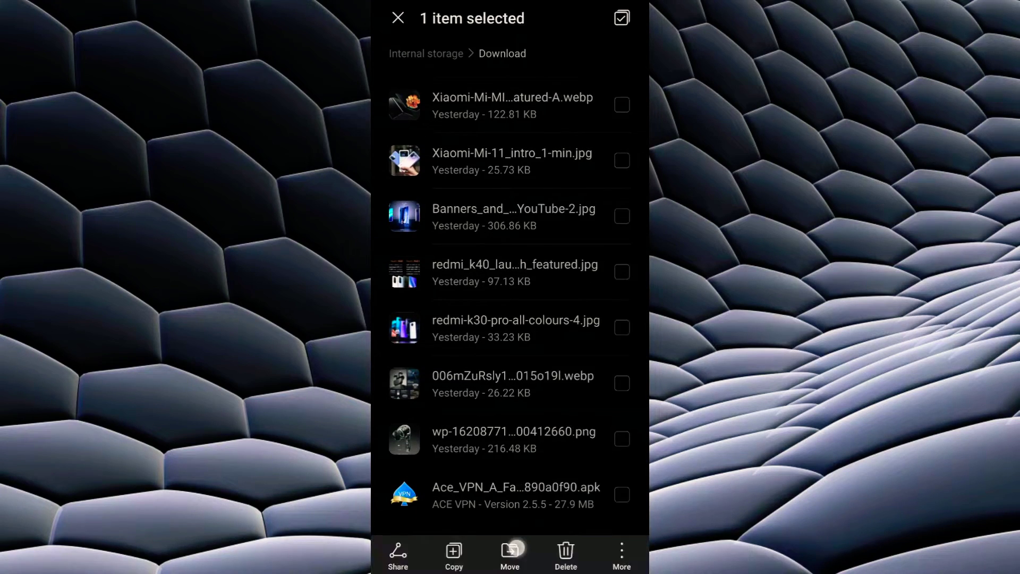
click(622, 555)
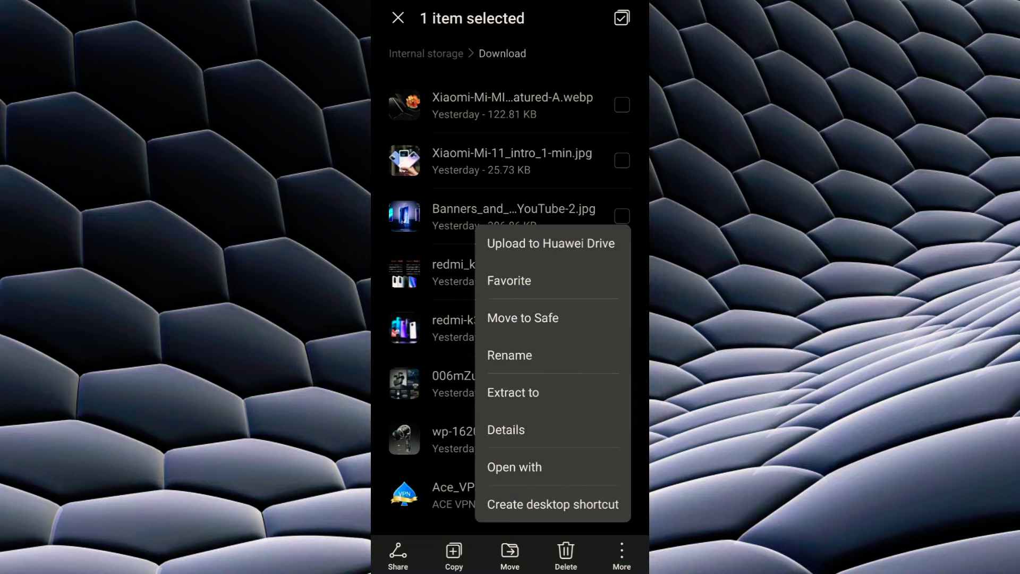
click(550, 393)
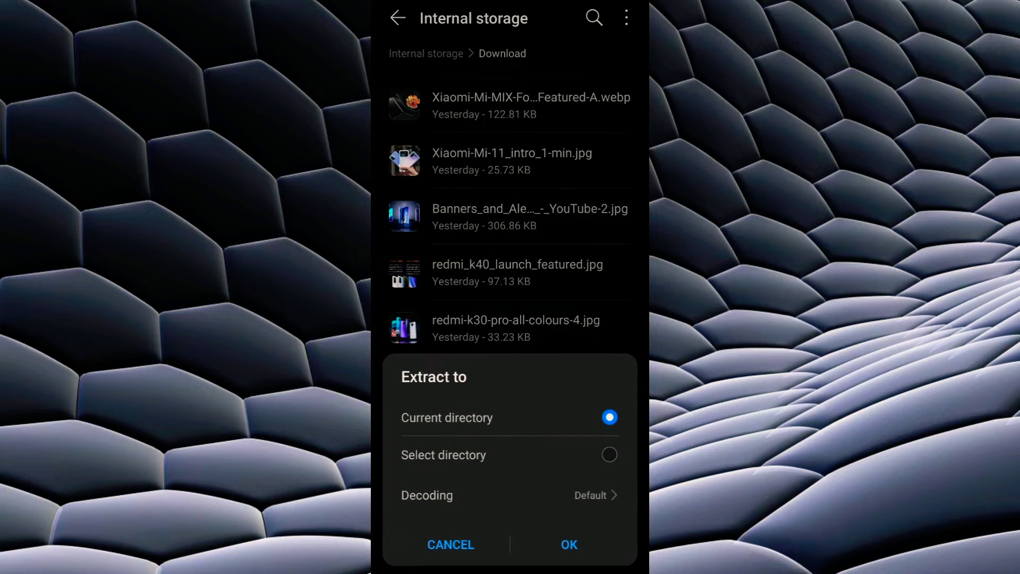
click(569, 544)
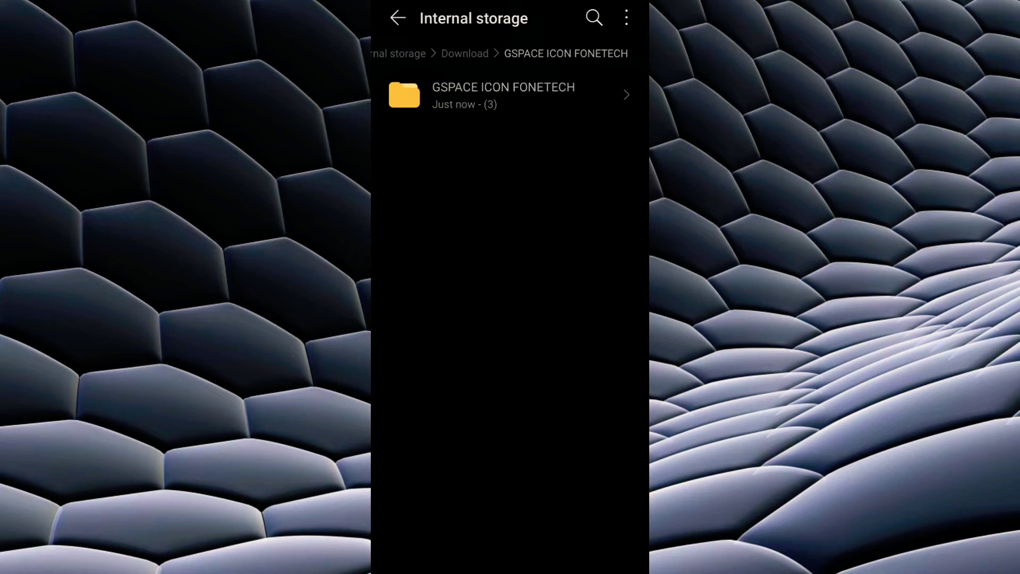
Install Gspace from its apk in the extracted GSPACE ICON FONETECH folder
click(504, 96)
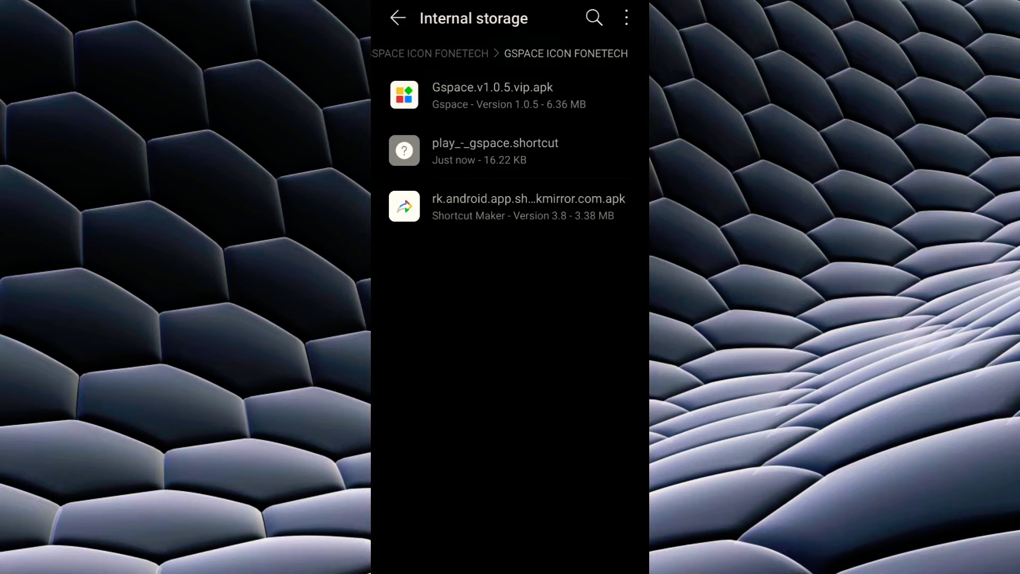
click(492, 95)
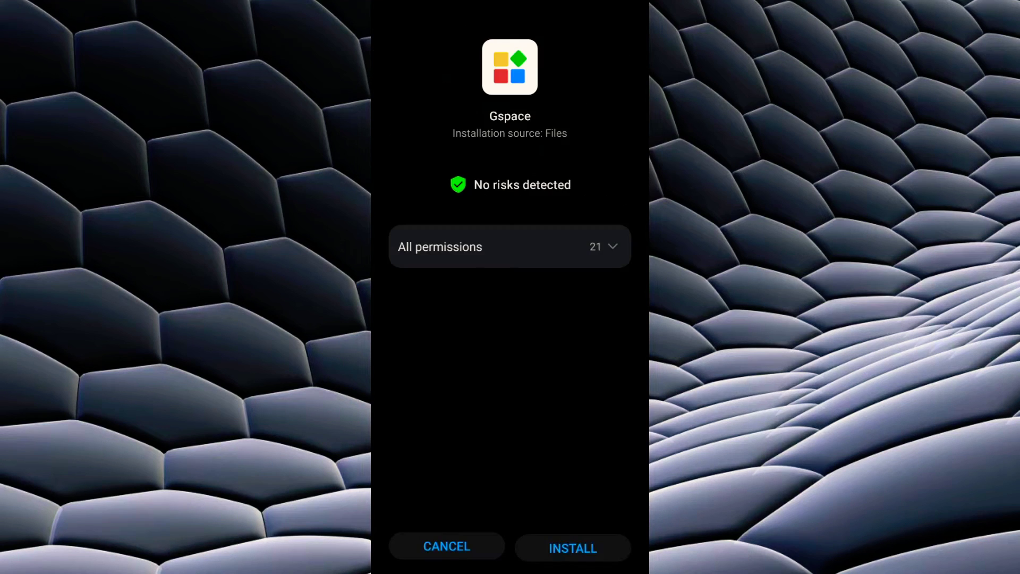
click(572, 545)
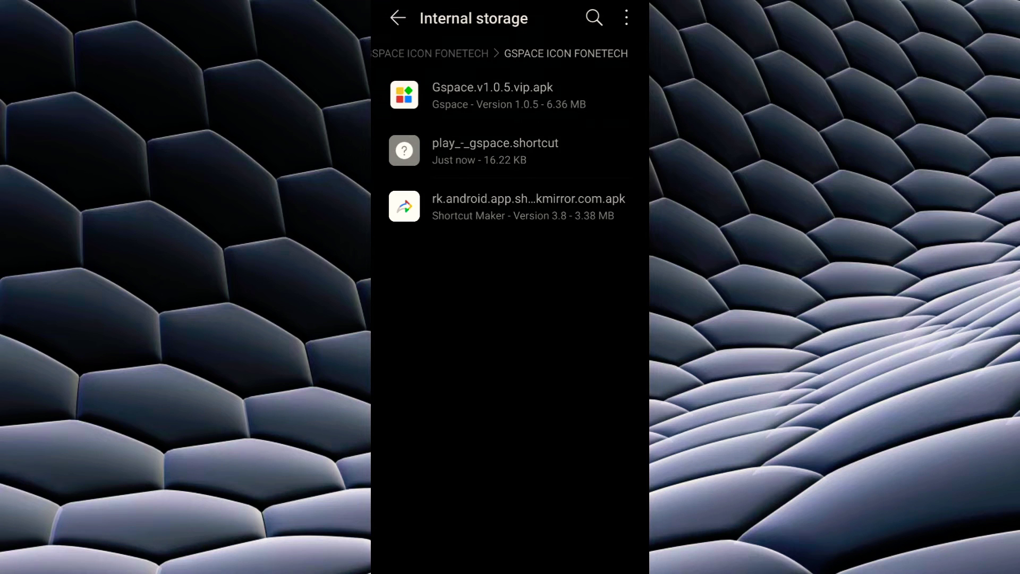
Open Gspace's Permissions page under Settings > Apps
click(511, 550)
click(496, 530)
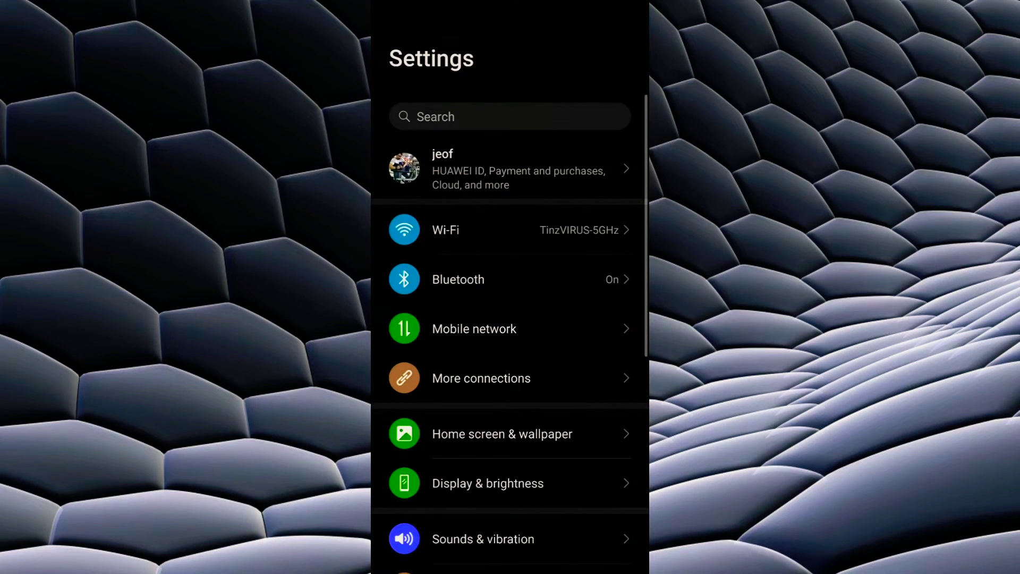
drag(575, 392, 595, 112)
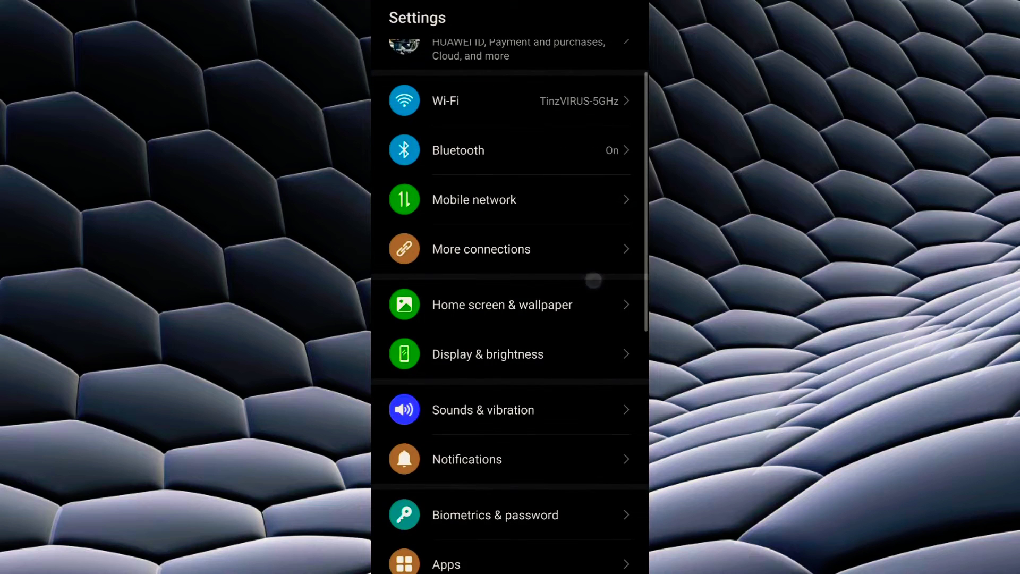
drag(544, 523, 580, 348)
click(531, 410)
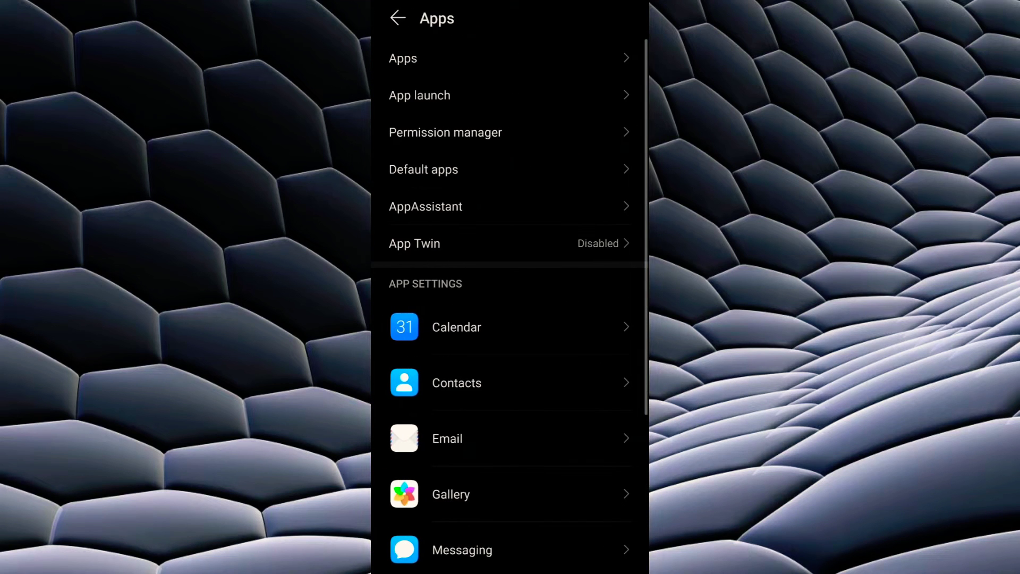
click(511, 59)
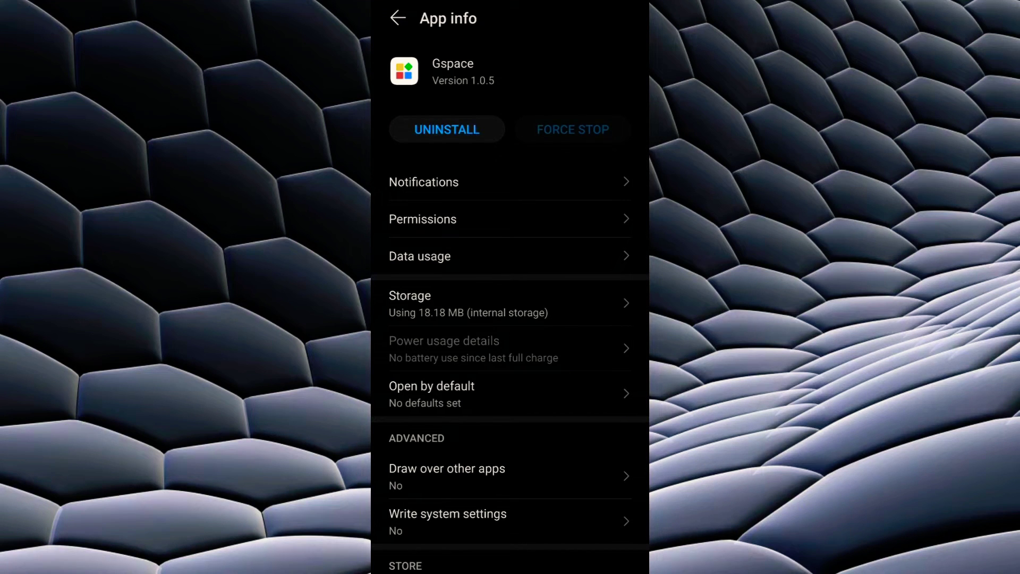
click(529, 219)
Set Gspace's Storage and Phone permissions to Allow
click(478, 99)
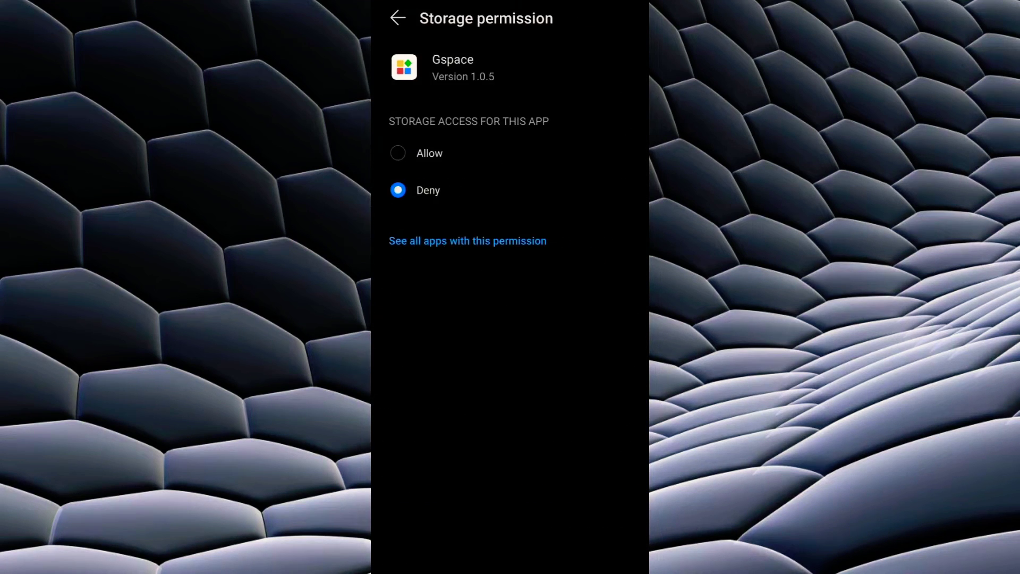
click(397, 152)
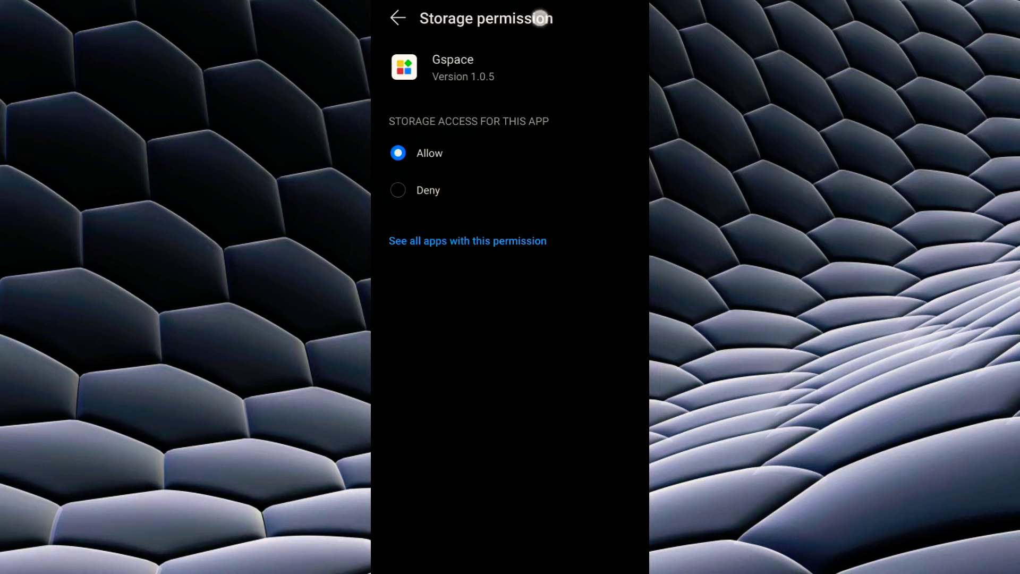
click(398, 17)
click(495, 188)
click(398, 152)
click(398, 18)
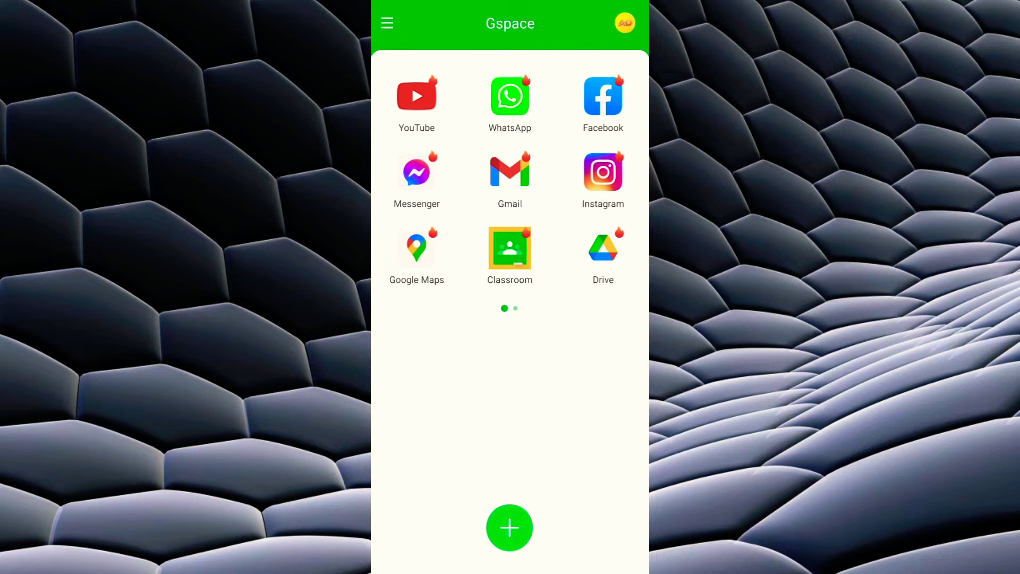
Bring up the recent apps view with Gspace running
key(super)
Install Shortcut Maker from its apk in Files and launch it
drag(447, 271, 602, 272)
drag(447, 271, 602, 273)
click(519, 294)
click(551, 214)
click(573, 548)
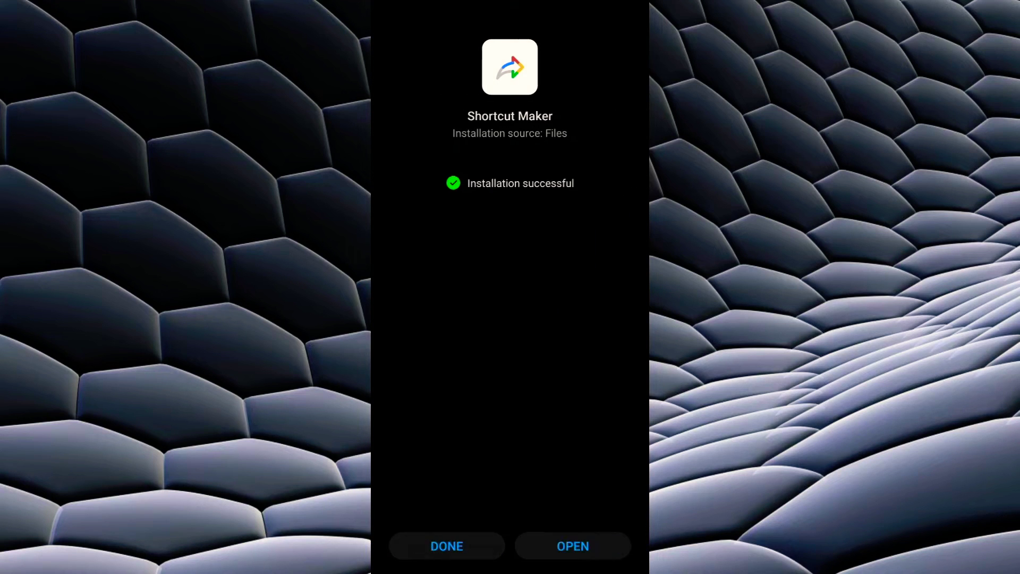
click(574, 545)
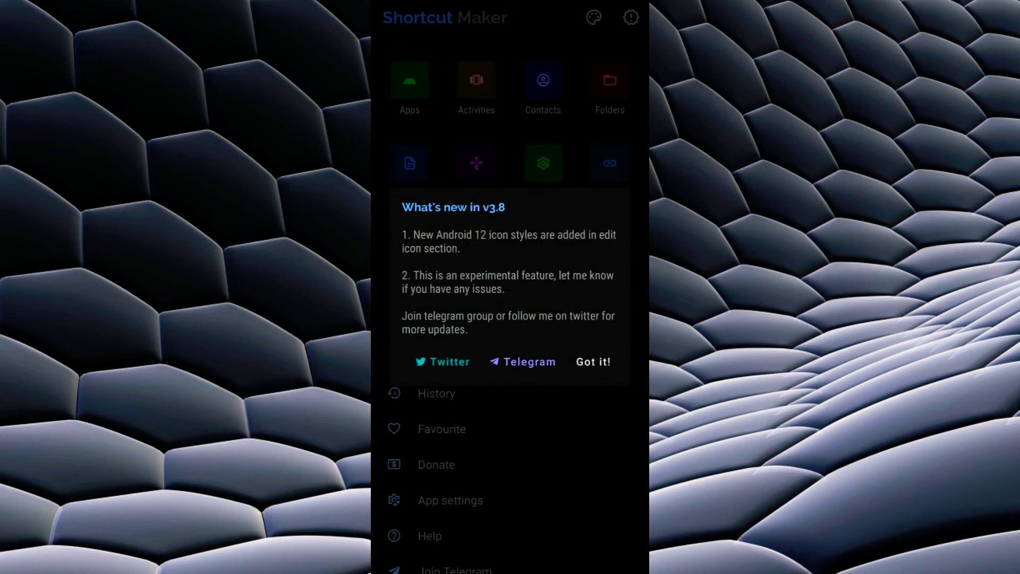
click(593, 362)
Open play_-_gspace.shortcut with Shortcut Maker (Always) and add it to the home screen
key(alt+Tab)
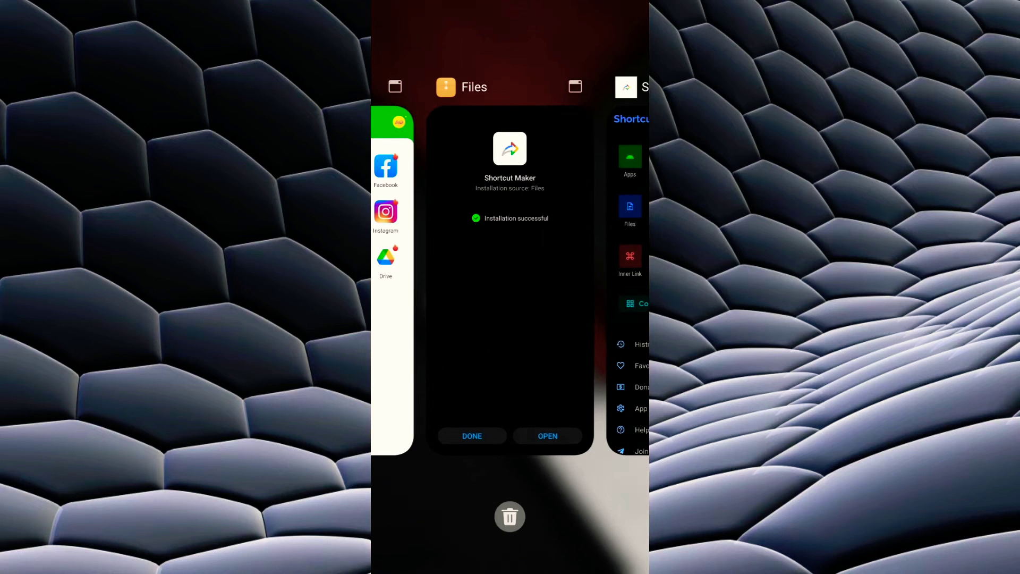
click(511, 280)
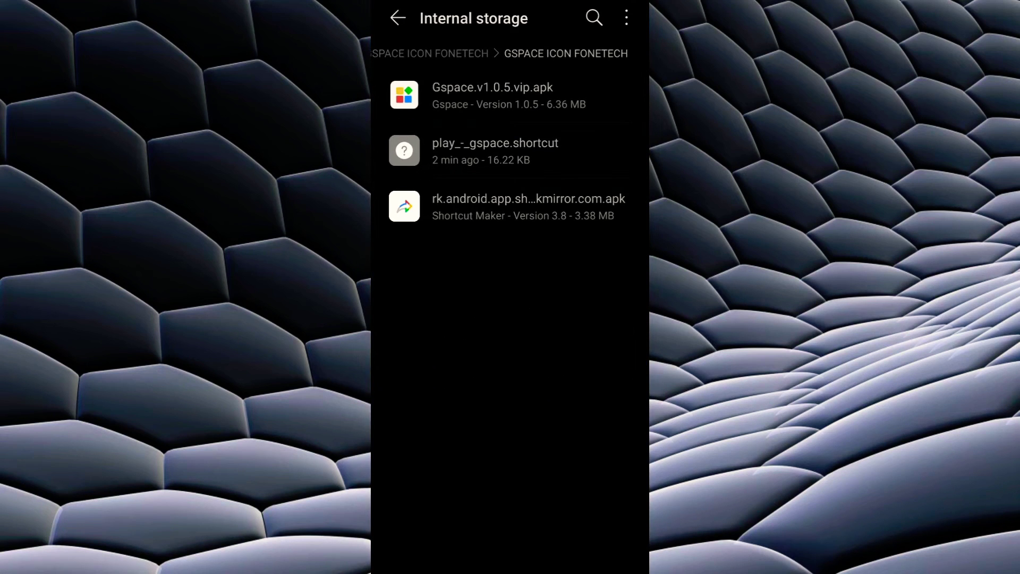
click(552, 153)
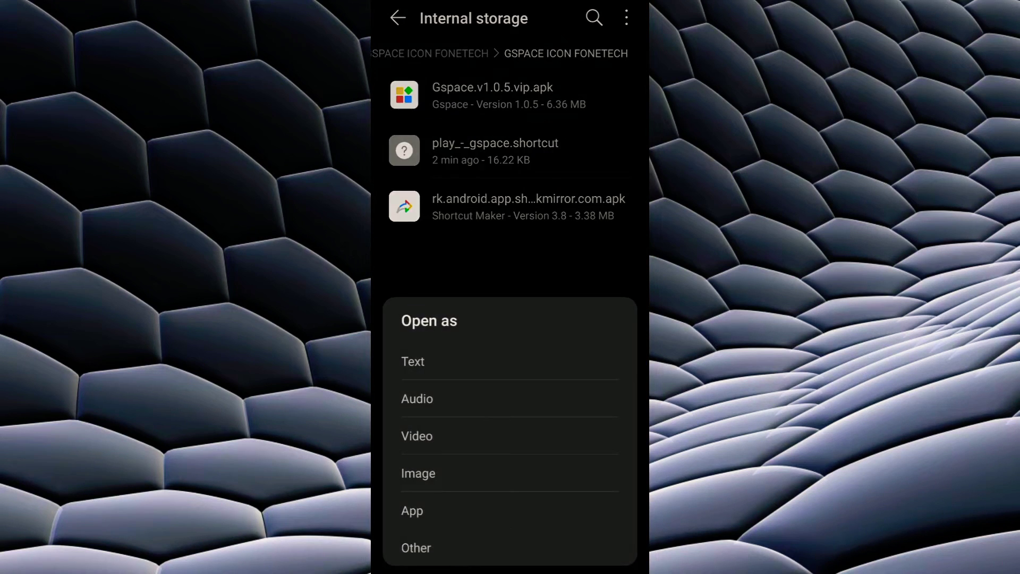
click(455, 549)
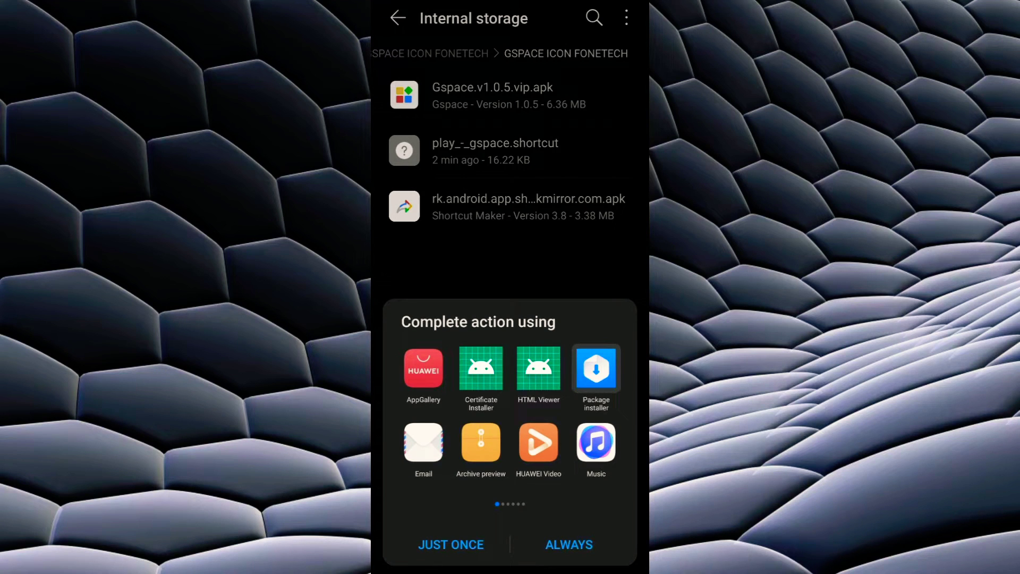
drag(591, 415, 415, 415)
click(596, 369)
click(569, 545)
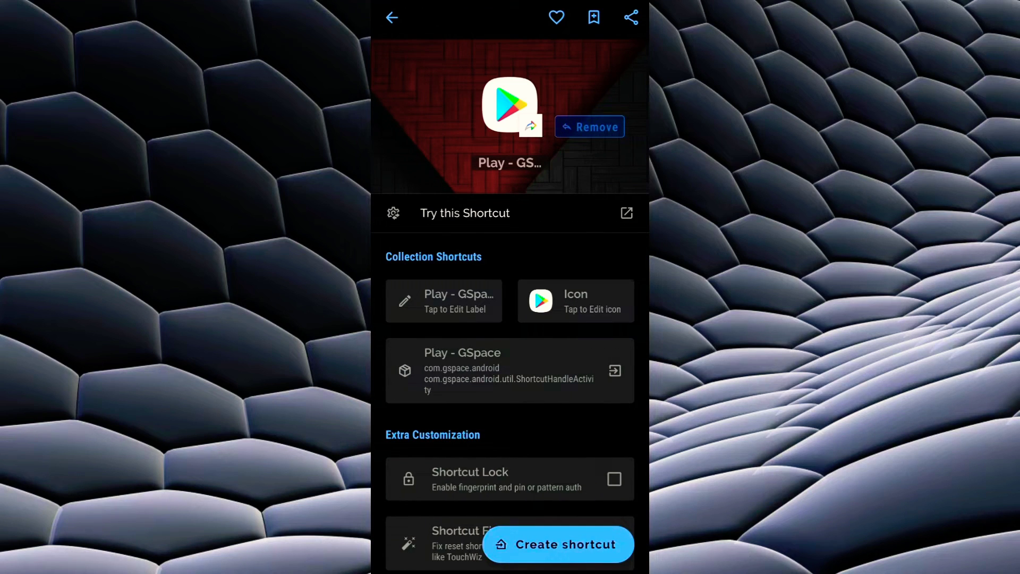
click(586, 544)
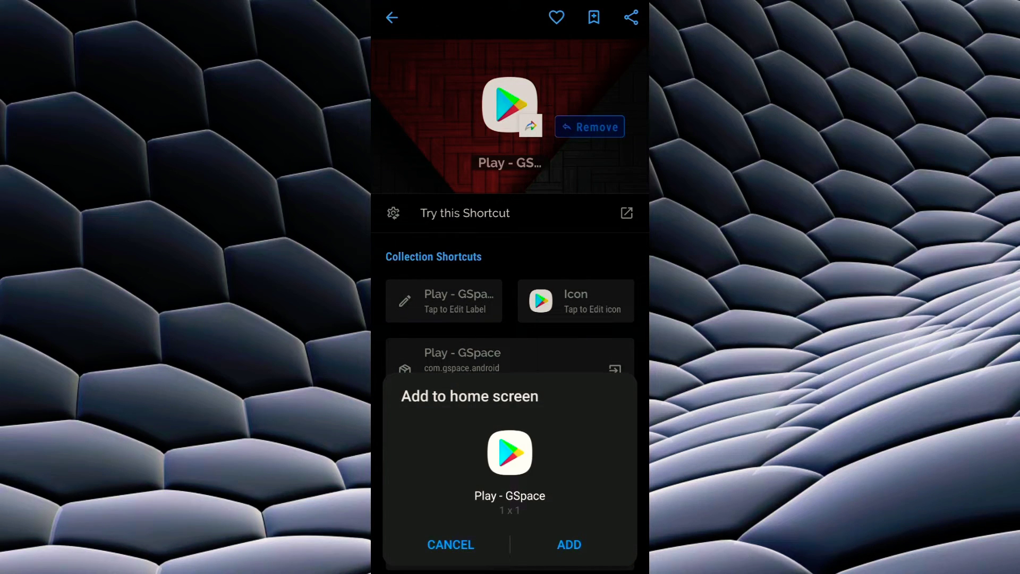
click(570, 544)
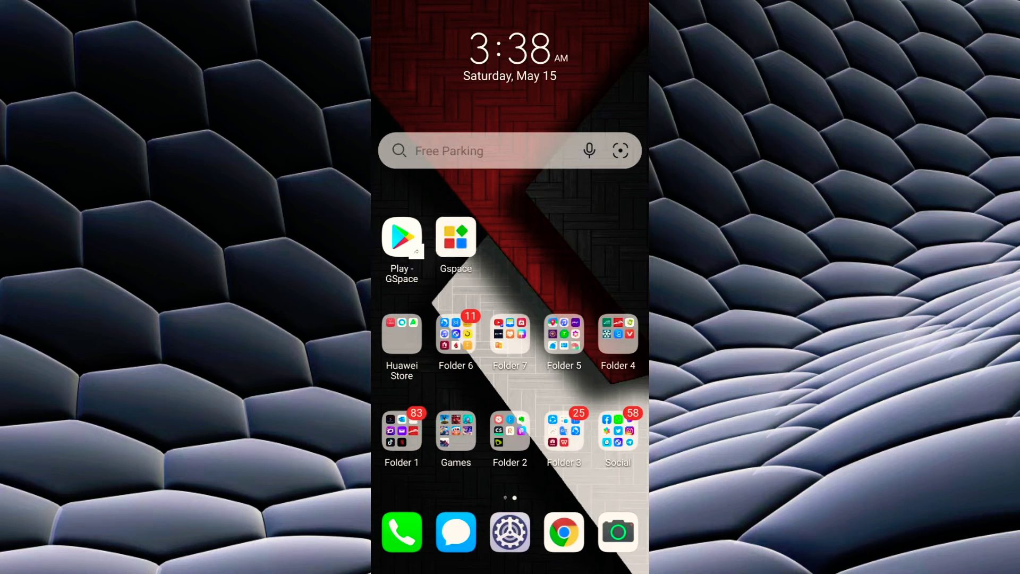
Launch Play - GSpace and sign in to a Google account, accepting the terms
click(402, 238)
click(522, 400)
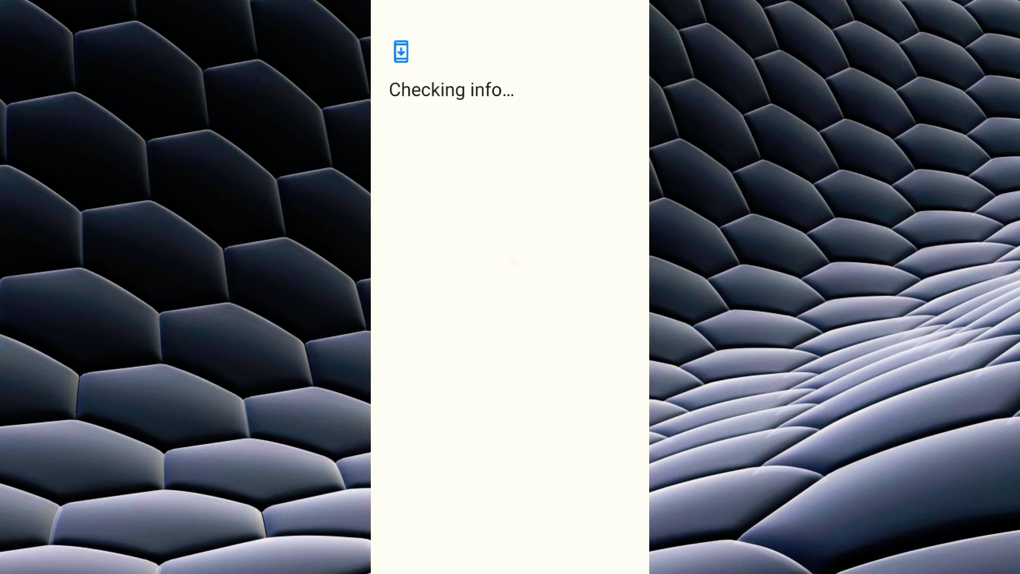
click(528, 153)
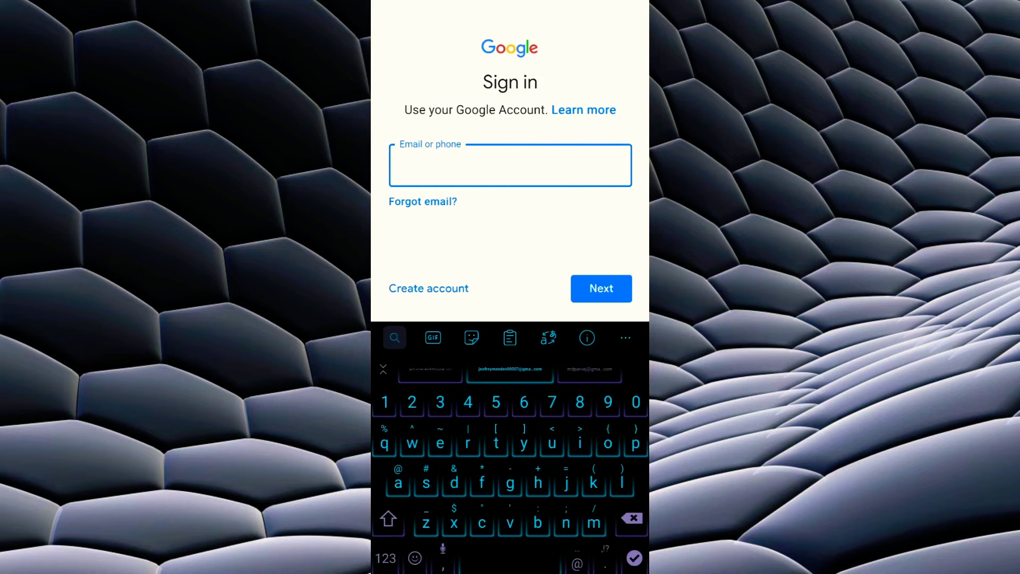
click(605, 544)
click(599, 547)
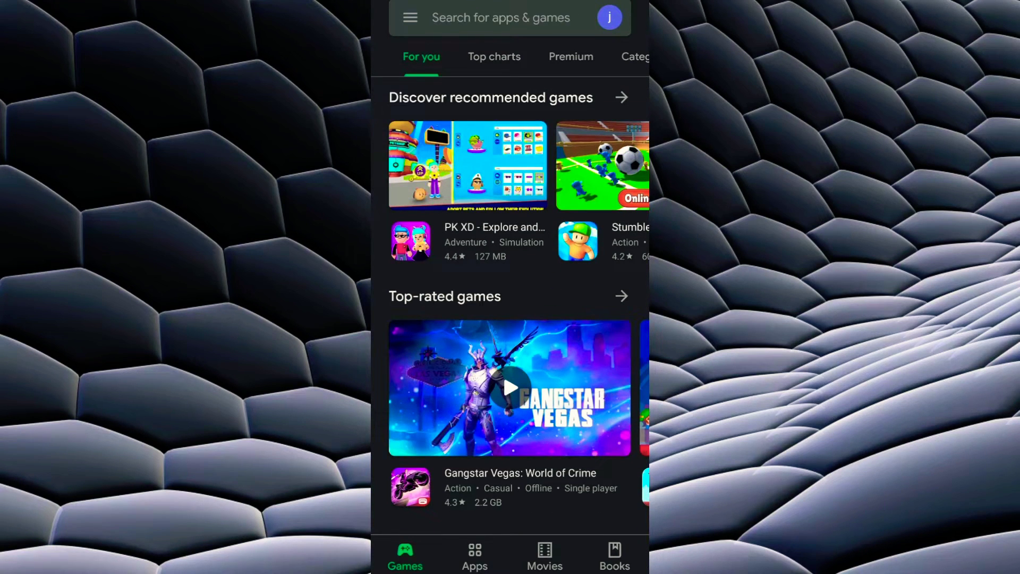
Search the Play Store for youtube, then install and open YouTube
click(481, 17)
text(you)
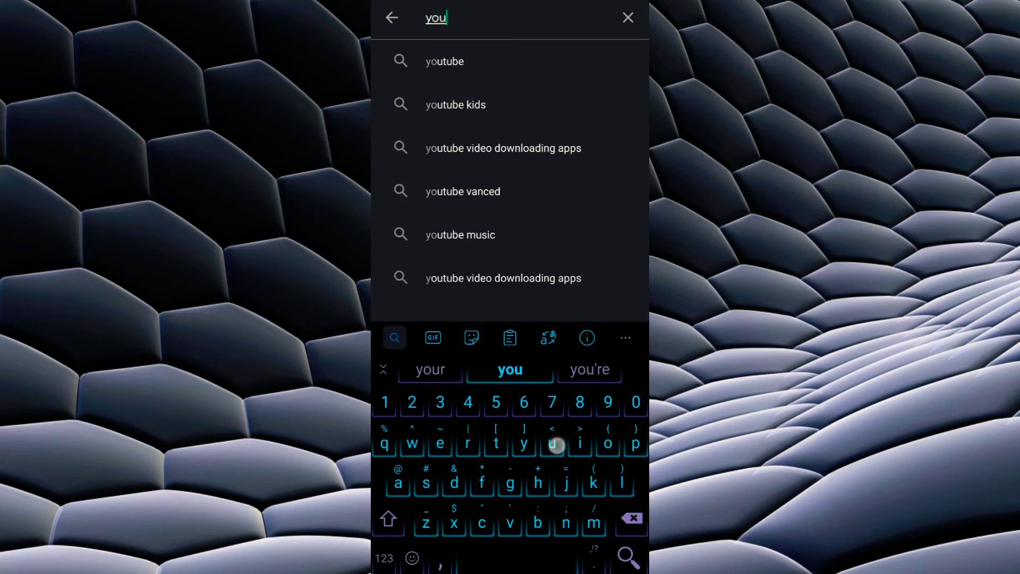
text(tube)
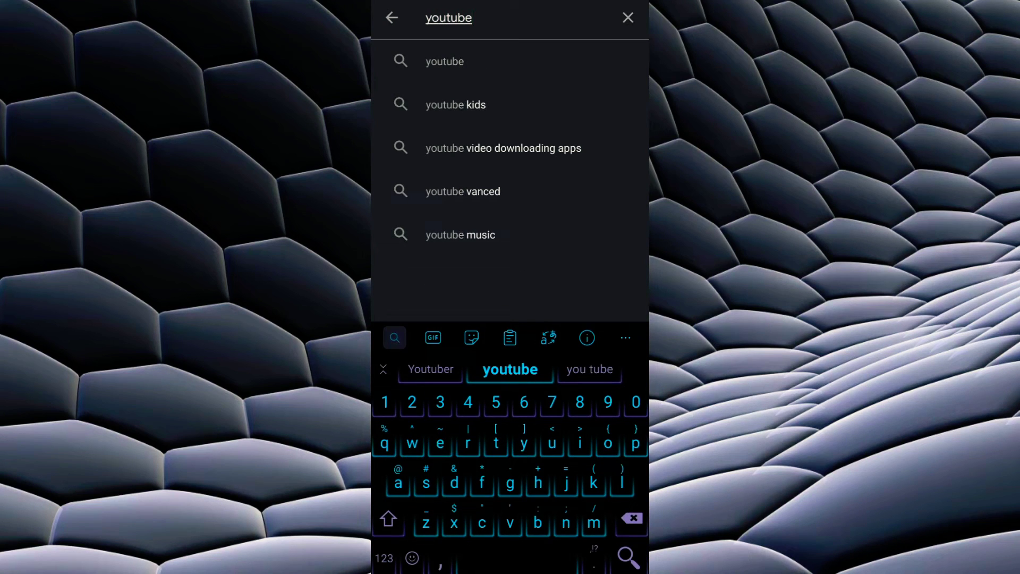
key(Return)
click(602, 72)
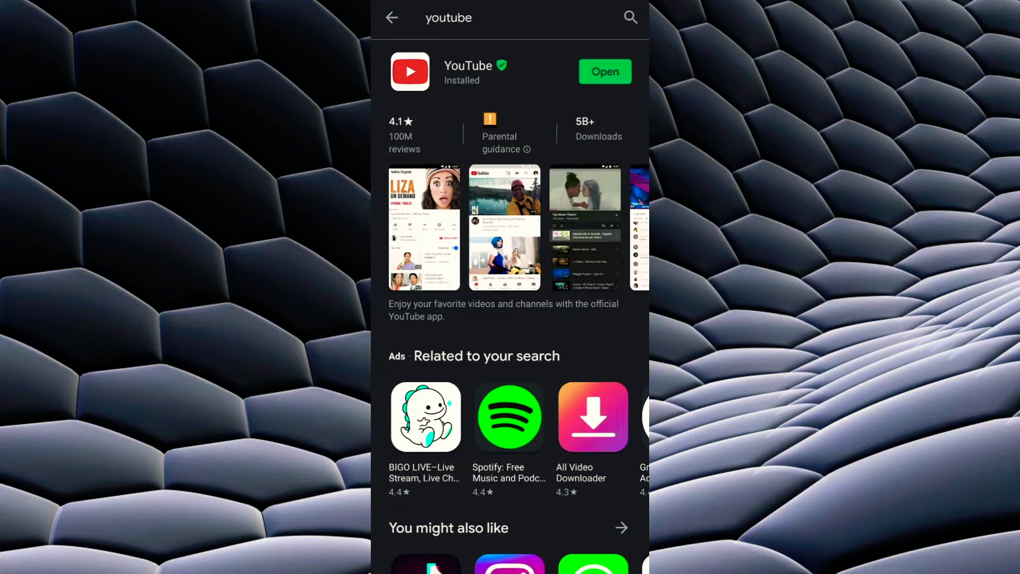
click(602, 72)
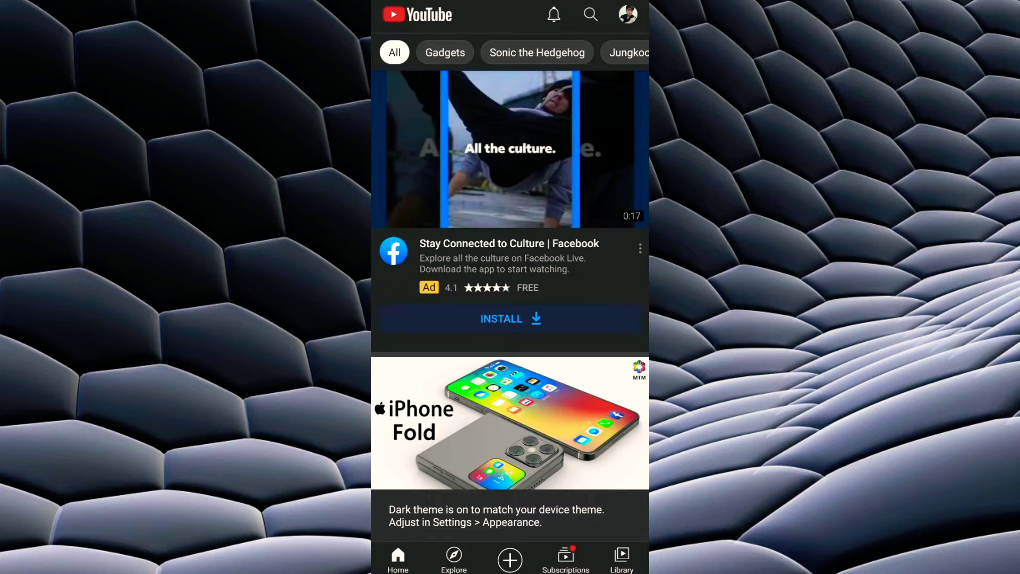
scroll(511, 319, down, 1)
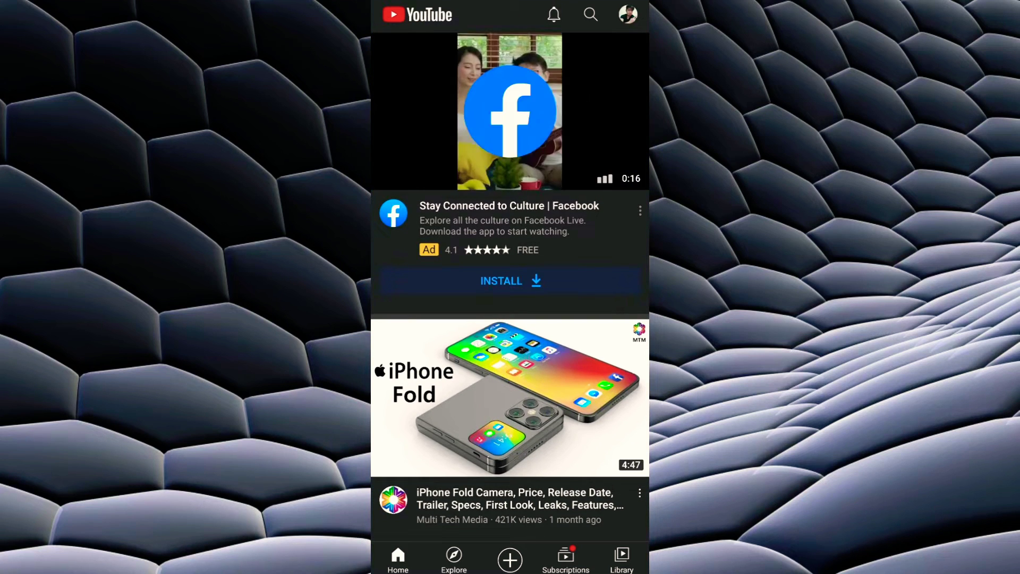
Check the account panel, then play the Harmony OS video from the channel's VIDEOS
click(627, 15)
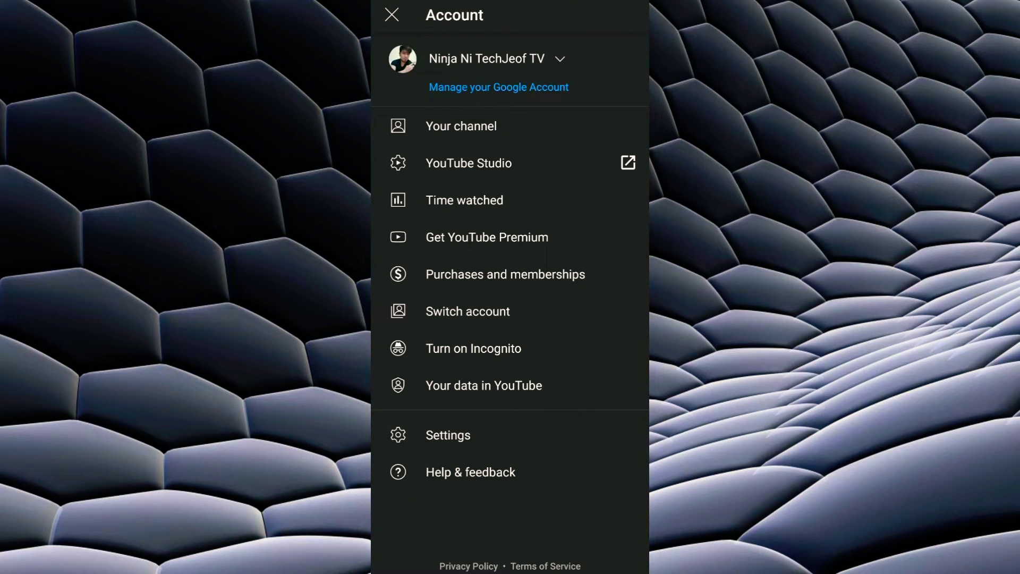
click(599, 339)
scroll(510, 319, down, 4)
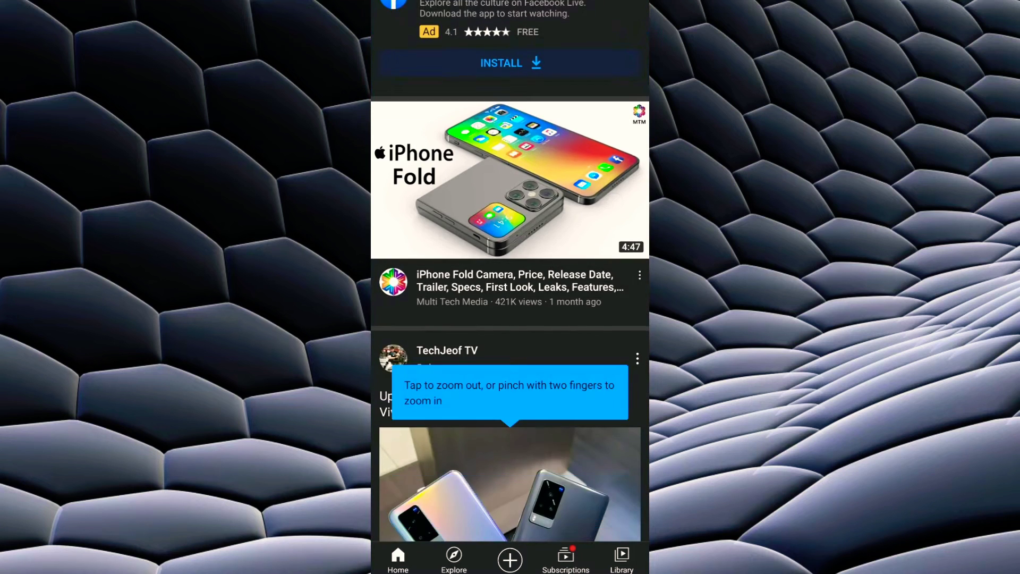
click(421, 257)
click(465, 52)
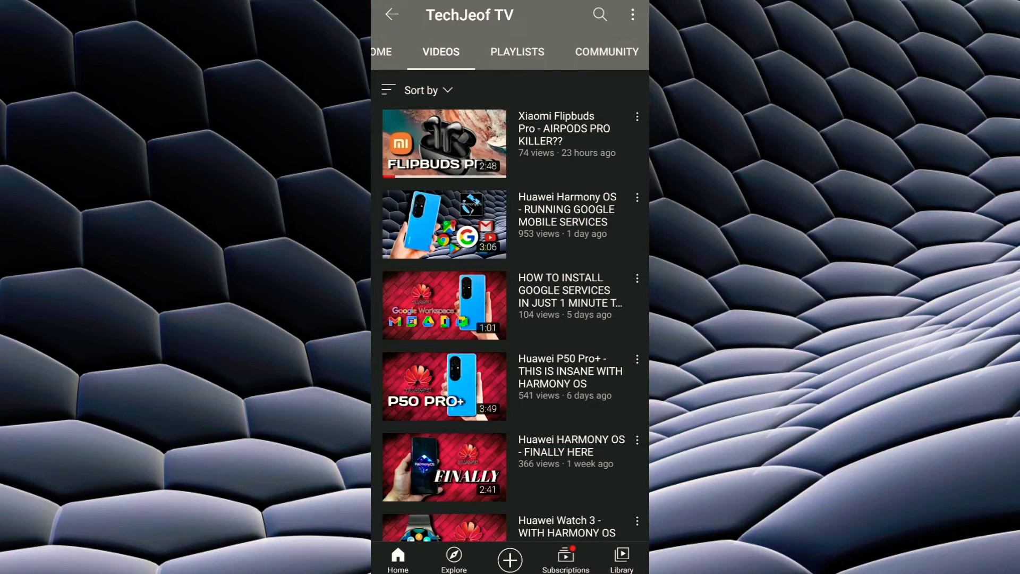
click(511, 216)
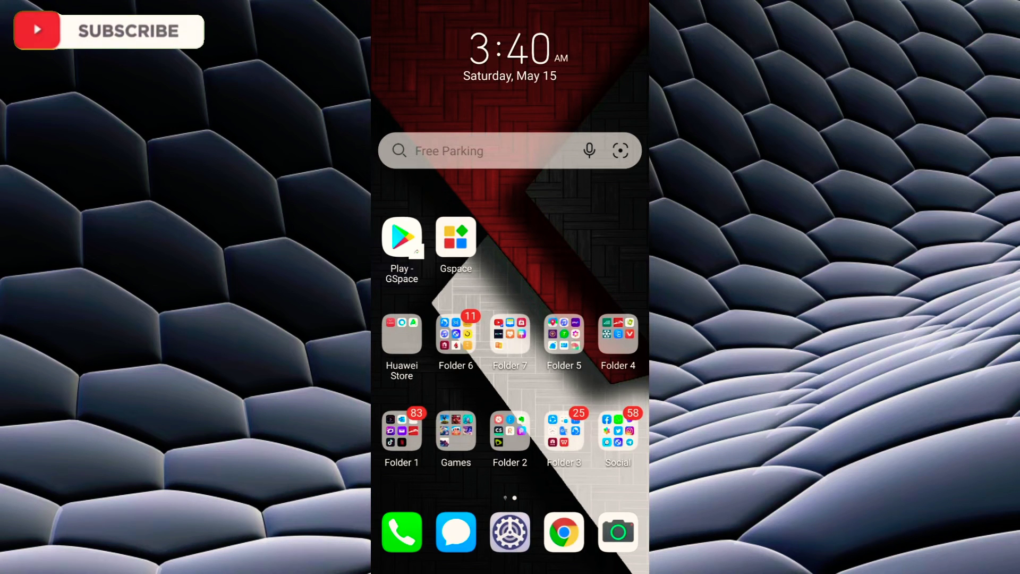
Install Gmail from a Play Store search inside Gspace, then reopen Gspace
click(456, 240)
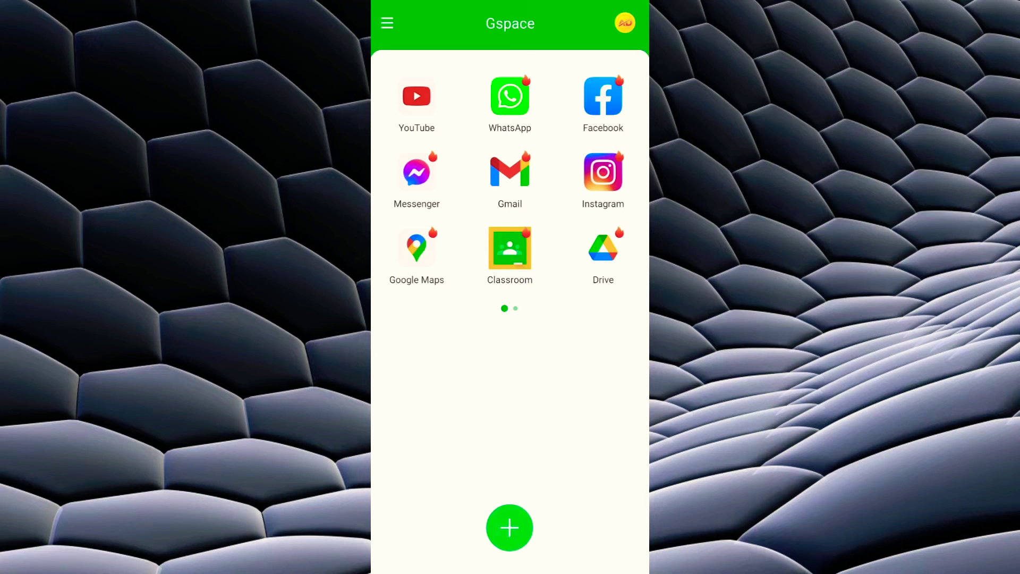
click(398, 239)
click(520, 16)
click(510, 483)
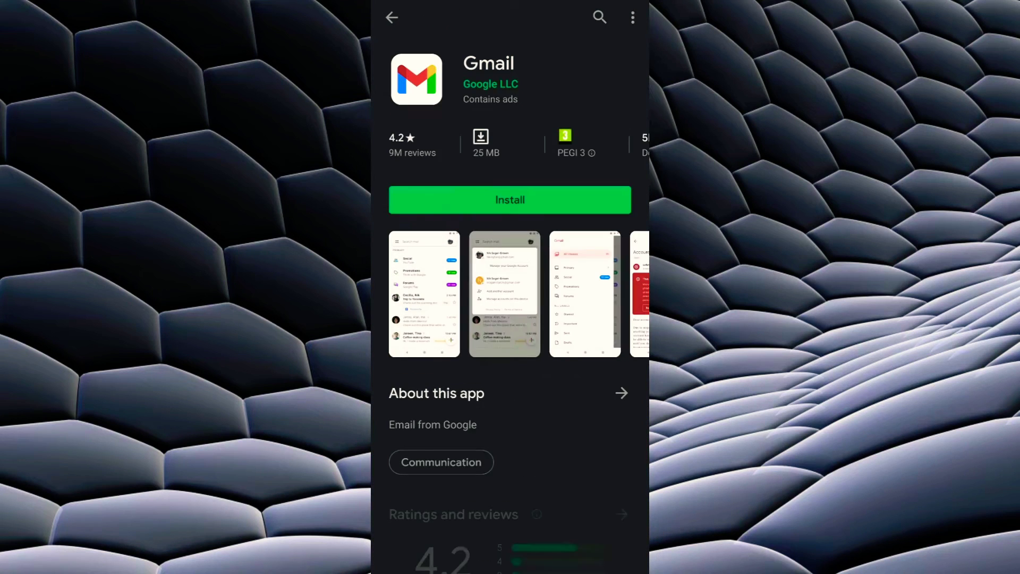
click(510, 200)
key(Home)
click(454, 237)
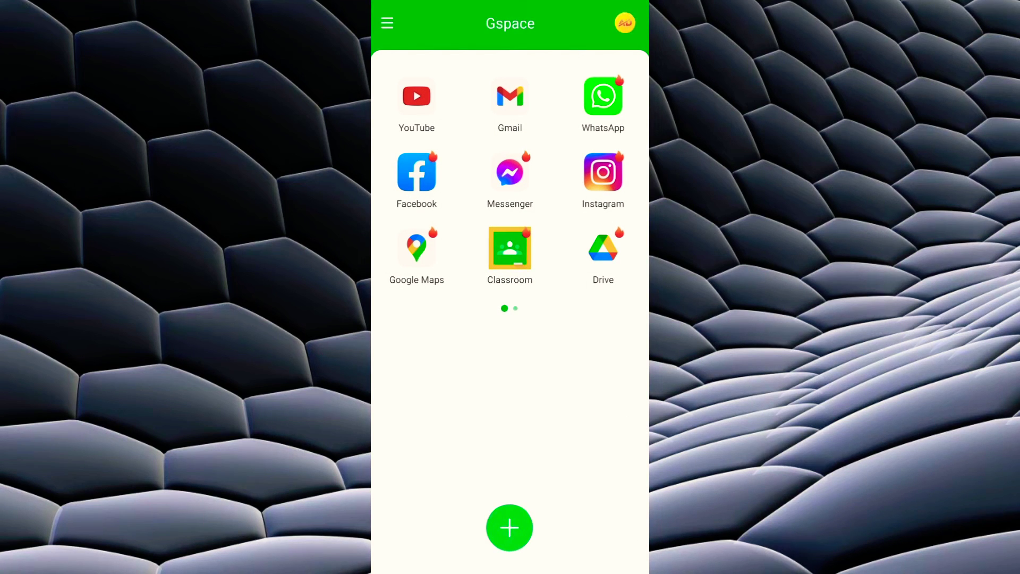
Create and add a home screen shortcut for Gspace's YouTube, then go Home
click(417, 96)
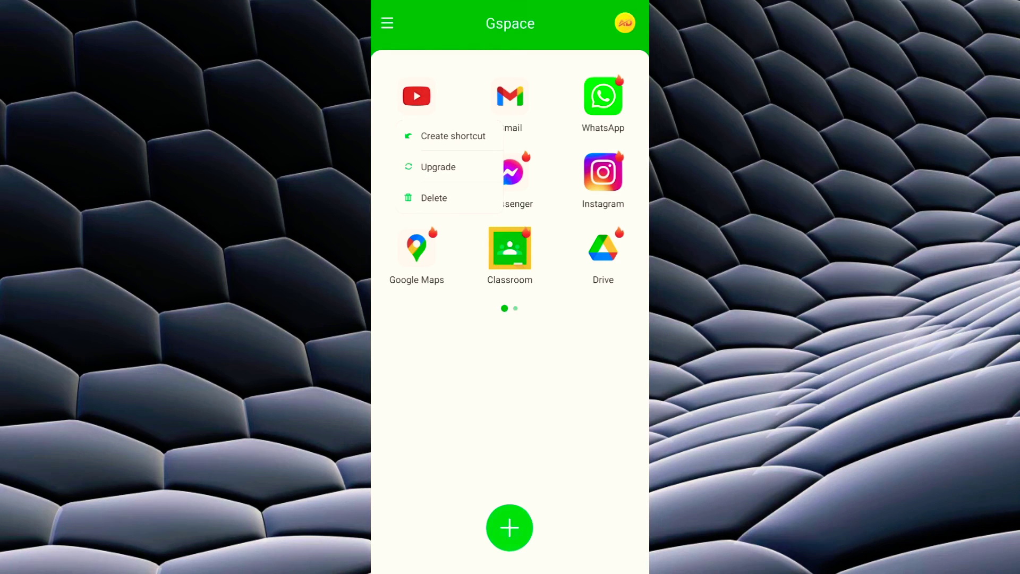
click(453, 137)
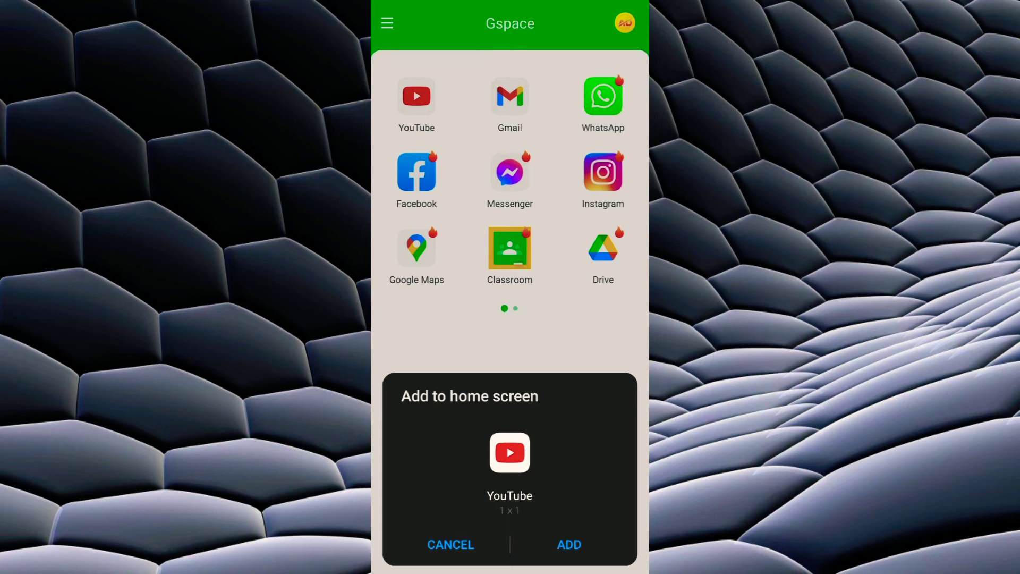
click(569, 544)
key(Home)
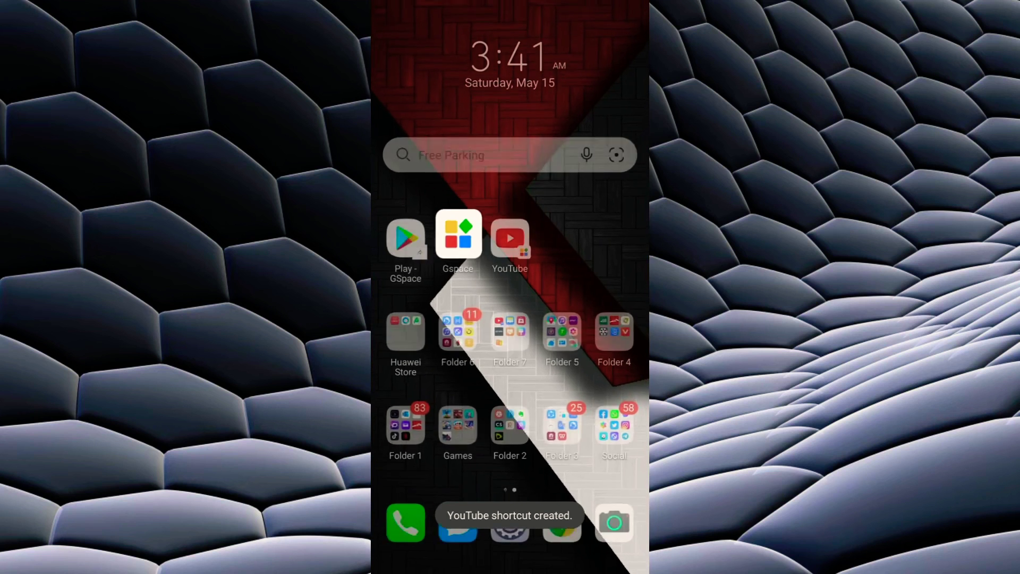
Launch YouTube from the new shortcut and open the channel's VIDEOS list
click(510, 239)
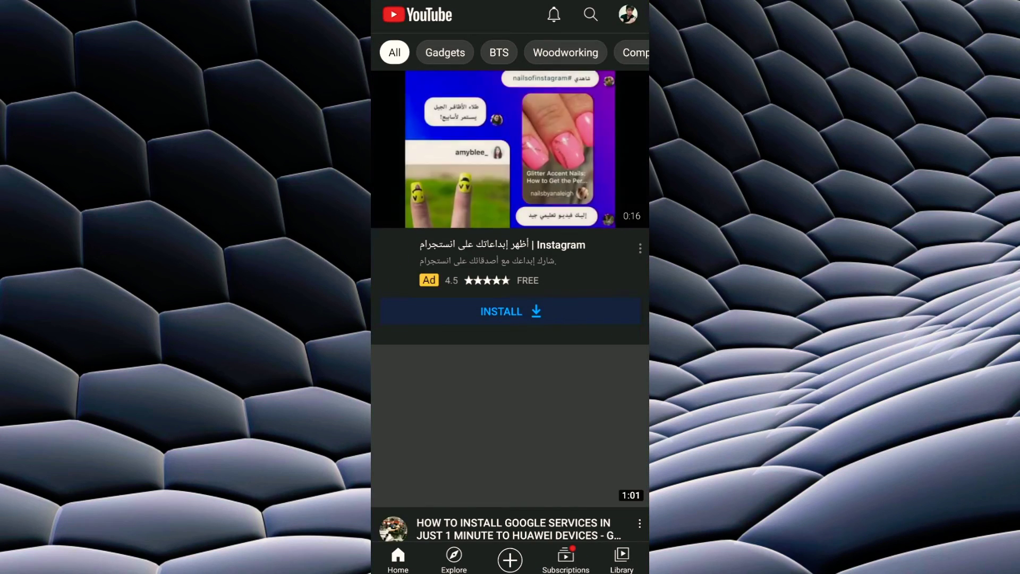
scroll(511, 319, down, 5)
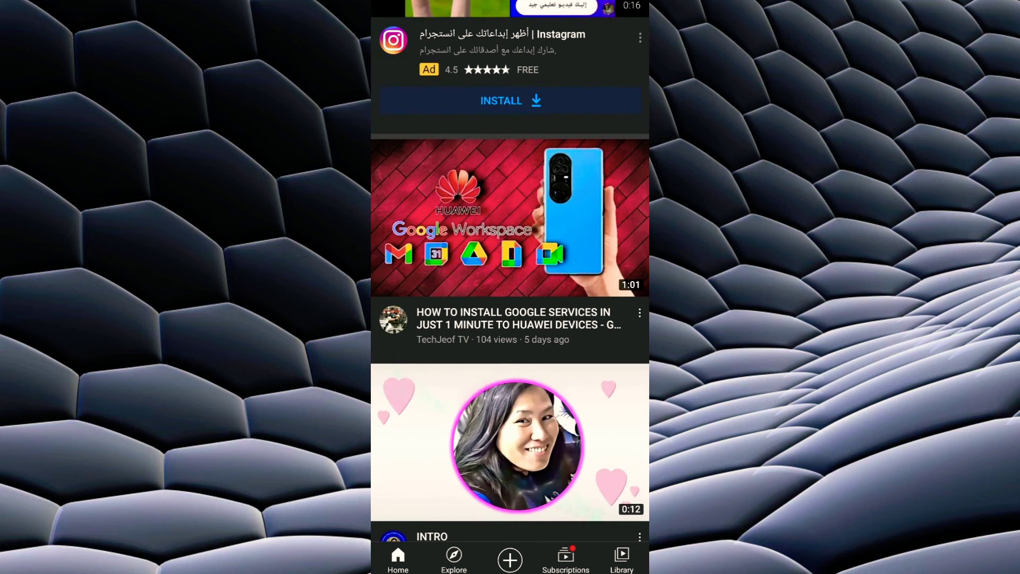
click(393, 319)
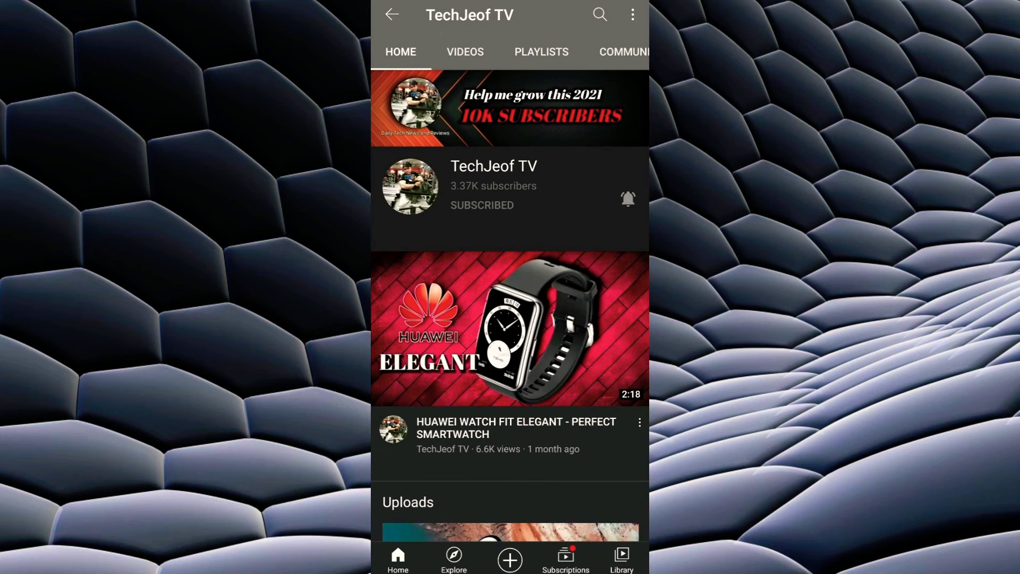
click(465, 52)
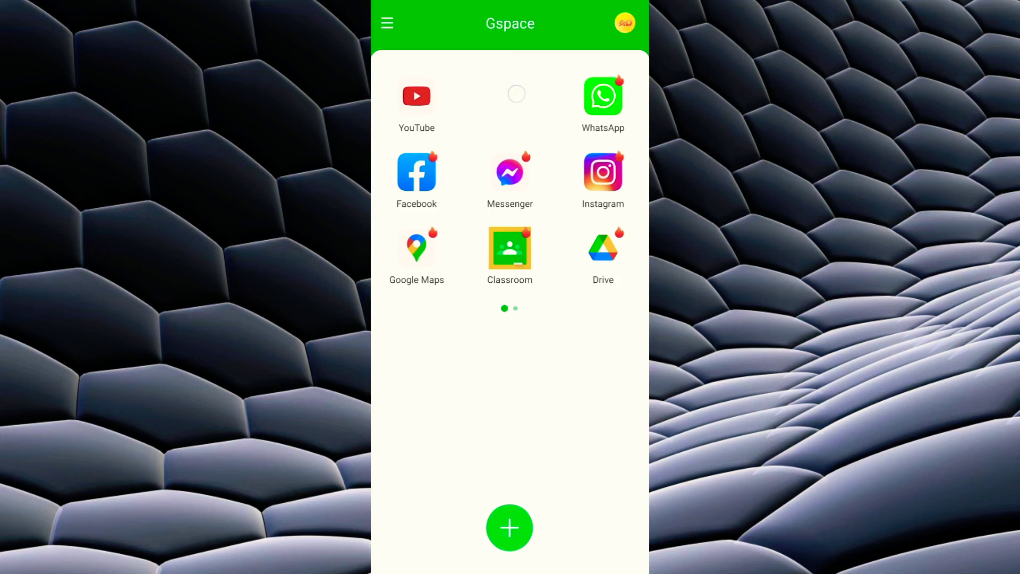
Add a home-screen shortcut for Gspace's Gmail app and return to the home screen
click(510, 172)
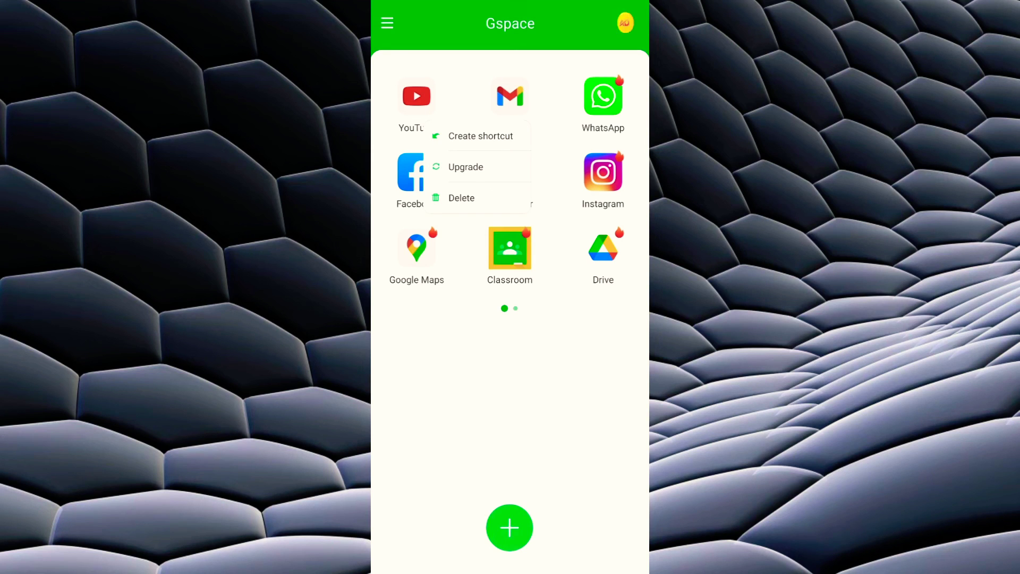
click(480, 136)
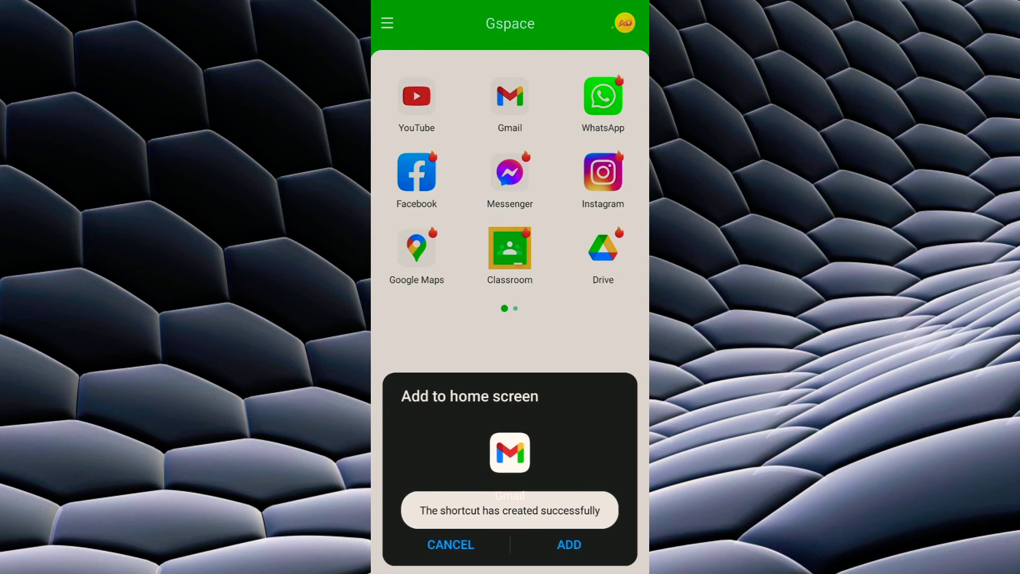
click(570, 545)
key(Home)
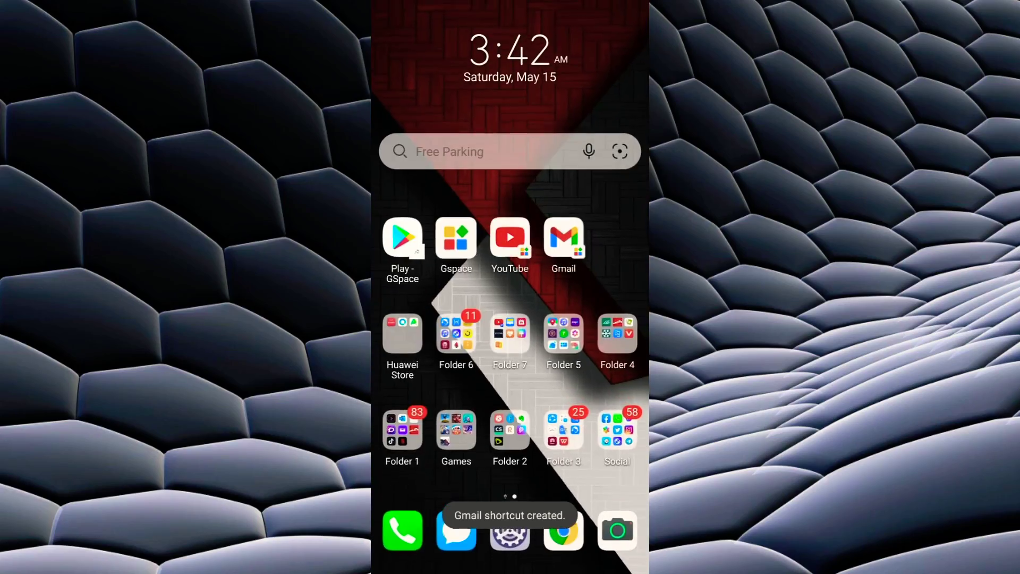